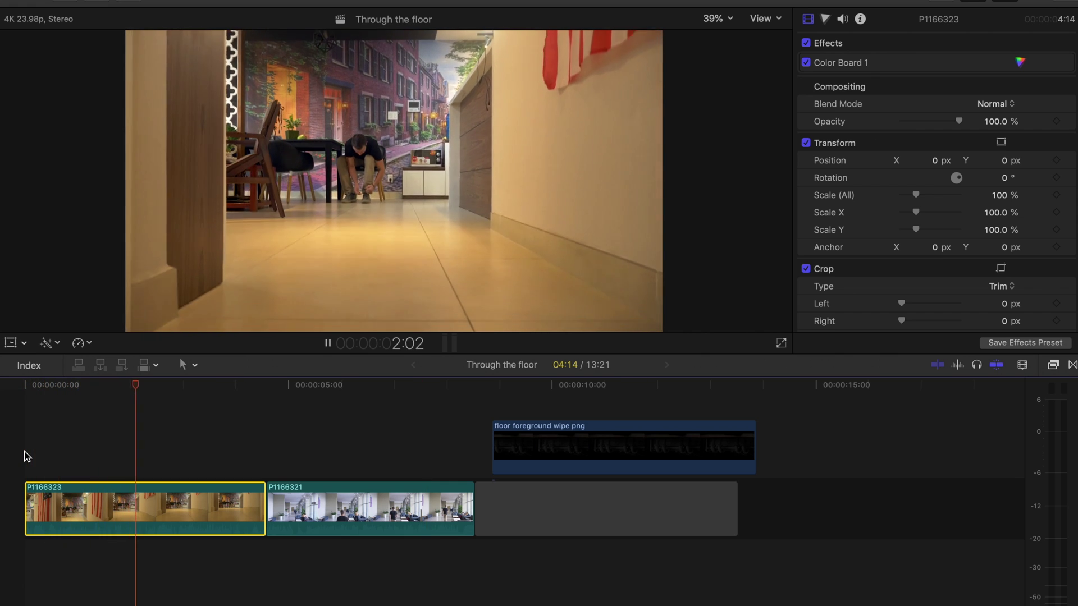
Stop playback, set the viewer zoom to 25%, and scale P1166323 to 190.66%.
key("space")
key("space")
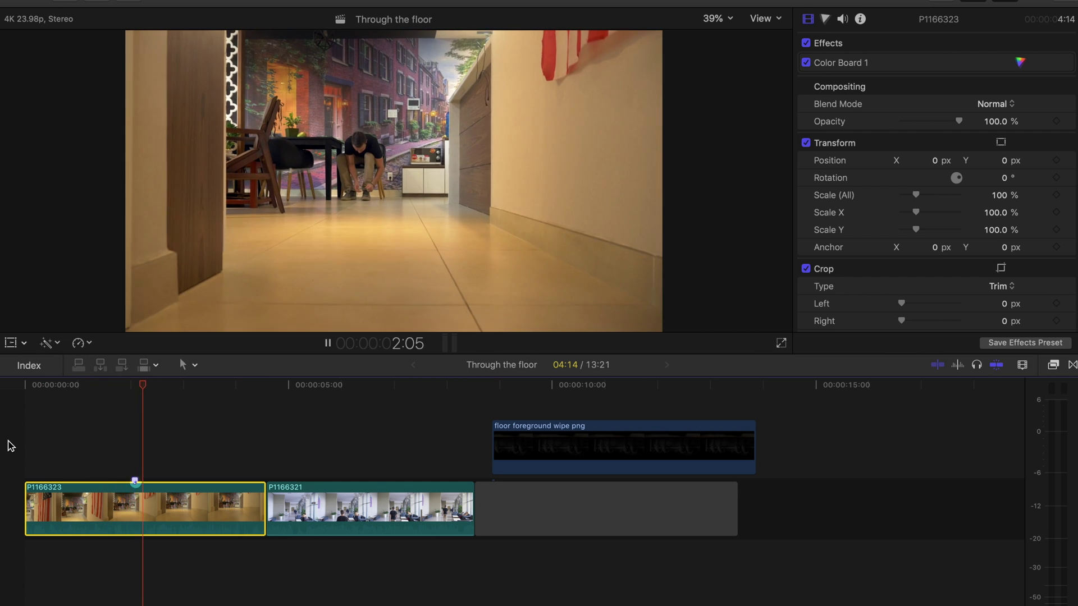
key("space")
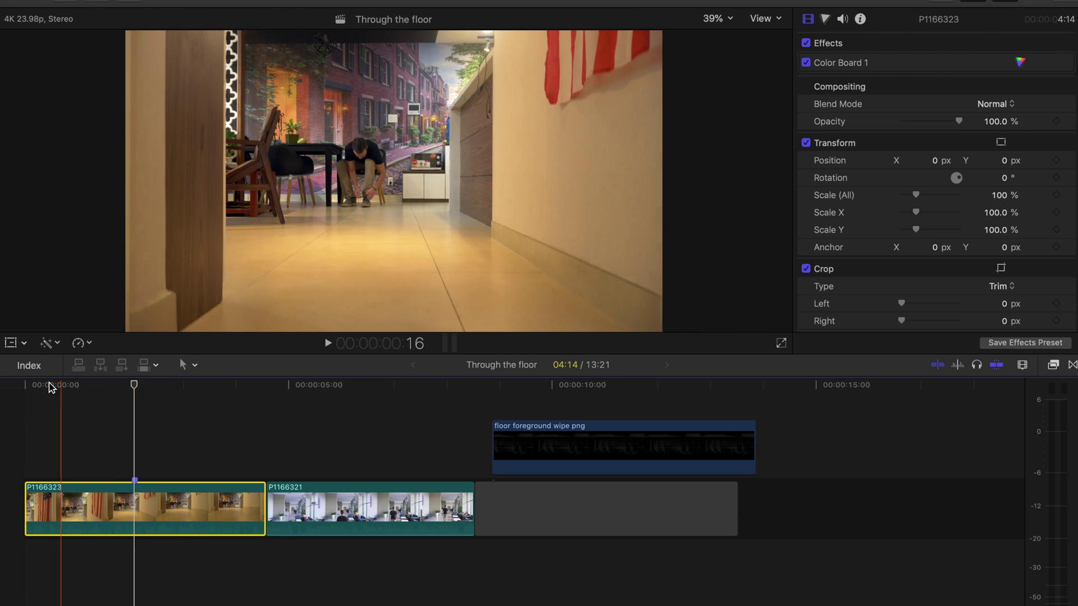
left_click(9, 344)
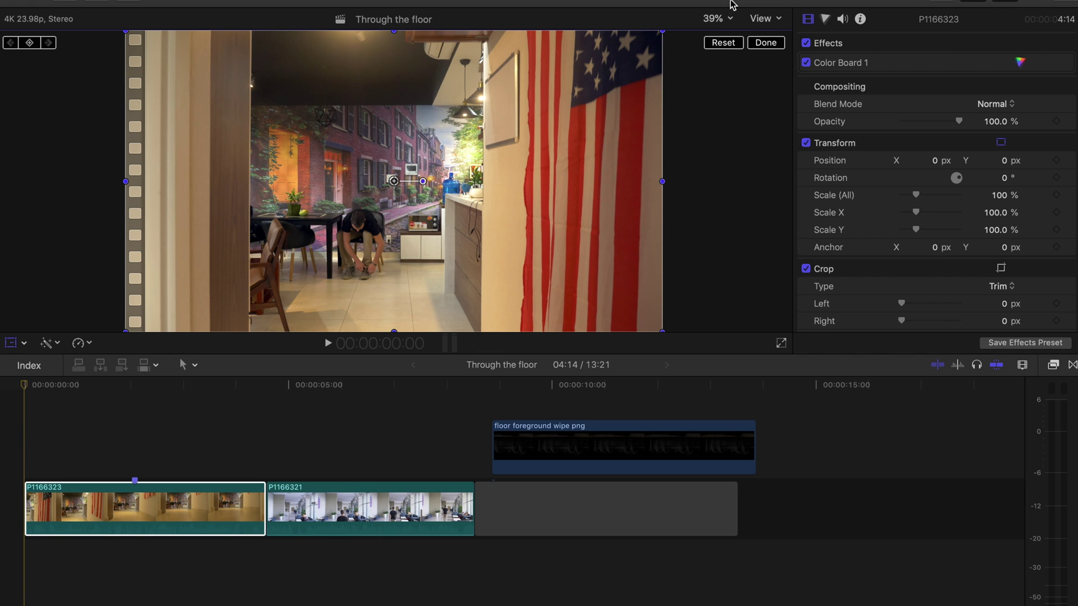
left_click(714, 19)
left_click(724, 65)
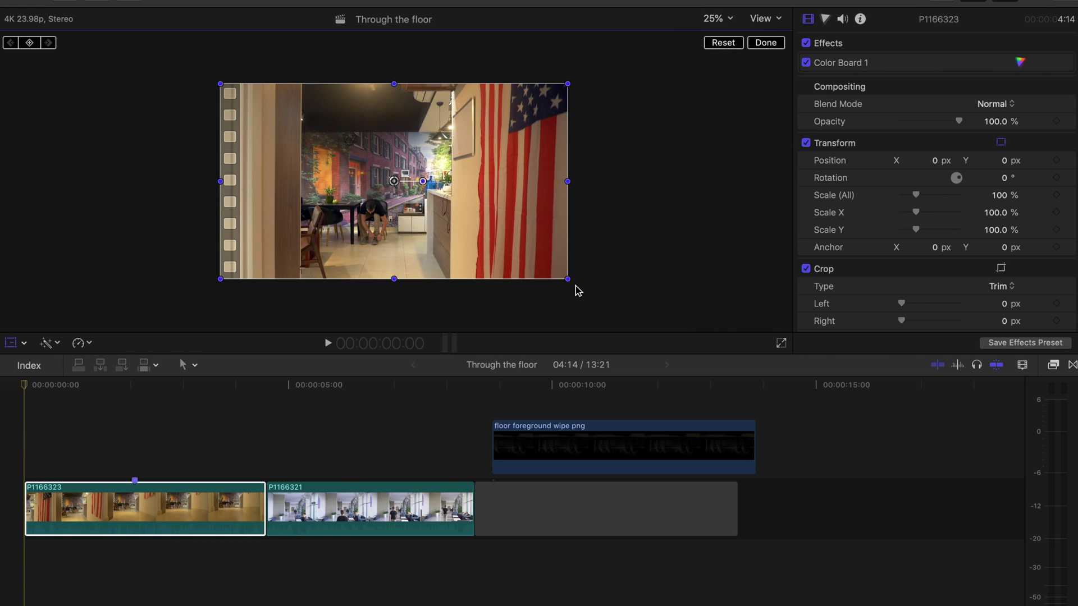
left_click_drag(569, 281, 681, 368)
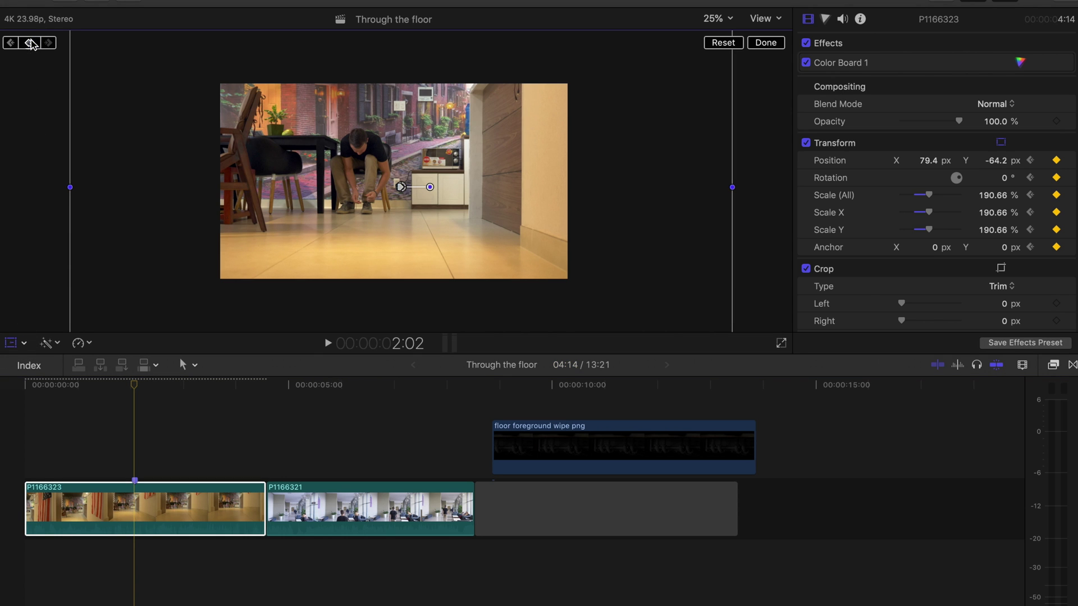
Keyframe P1166323 sliding up out of frame near its end, preview it, and select the floor PNG.
left_click(135, 387)
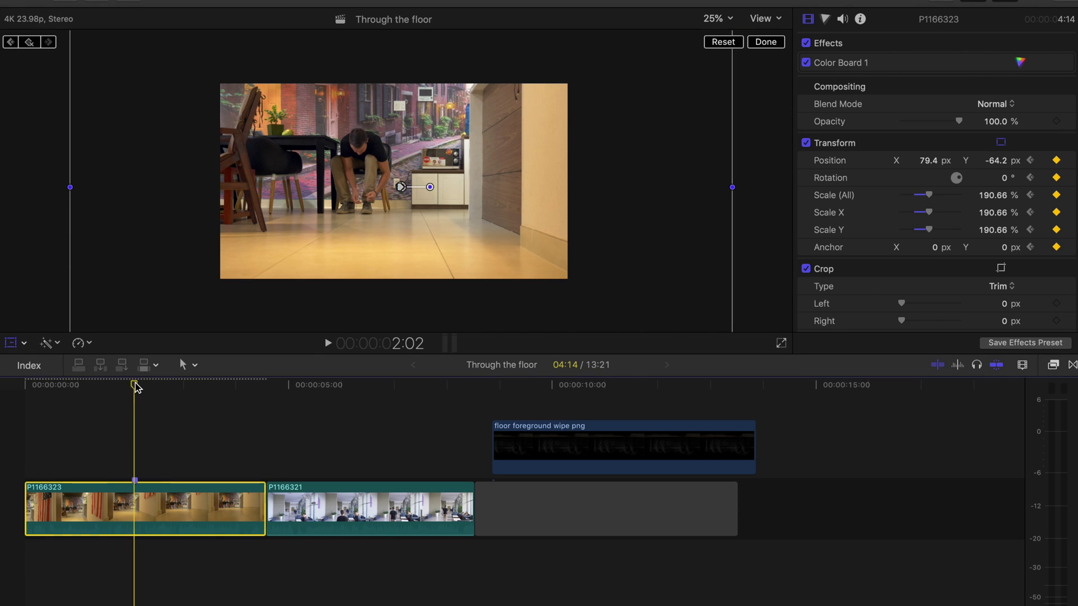
left_click_drag(136, 386, 251, 385)
left_click_drag(391, 283, 446, 239)
left_click(241, 385)
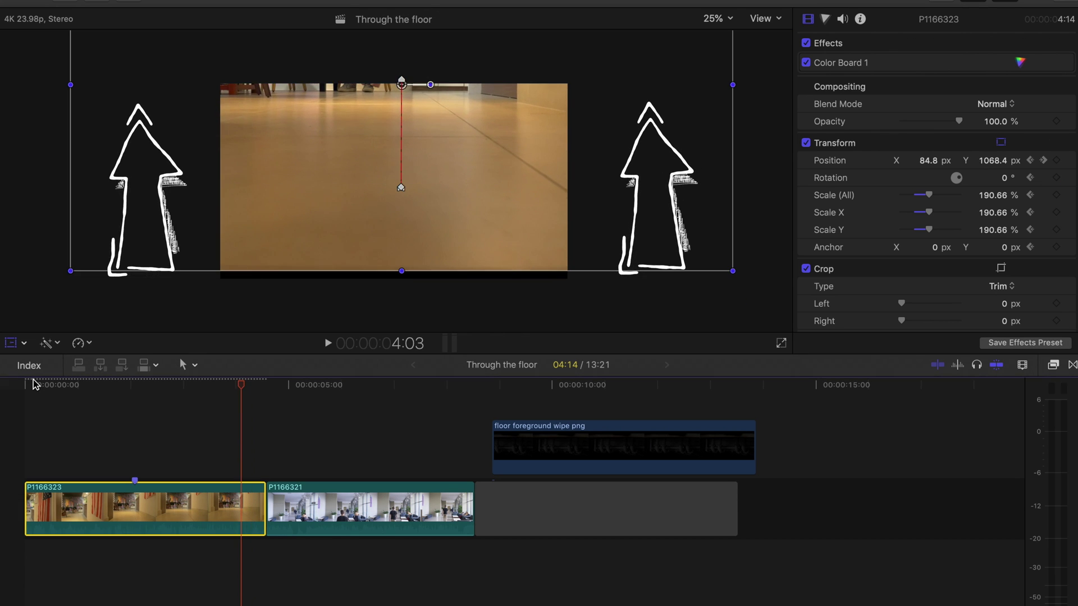
left_click(34, 385)
key("space")
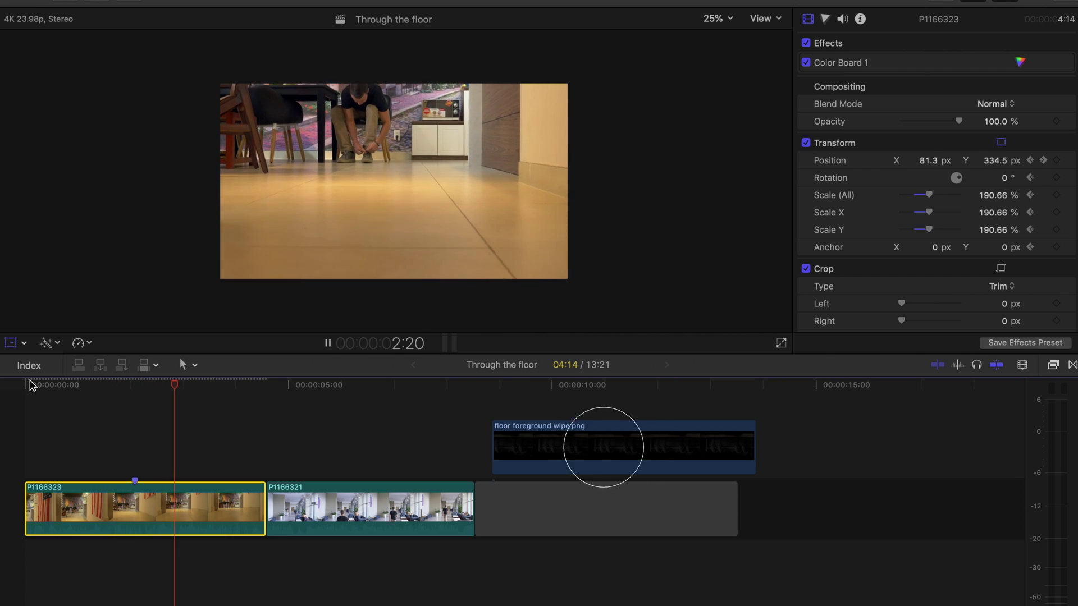
left_click_drag(604, 447, 587, 448)
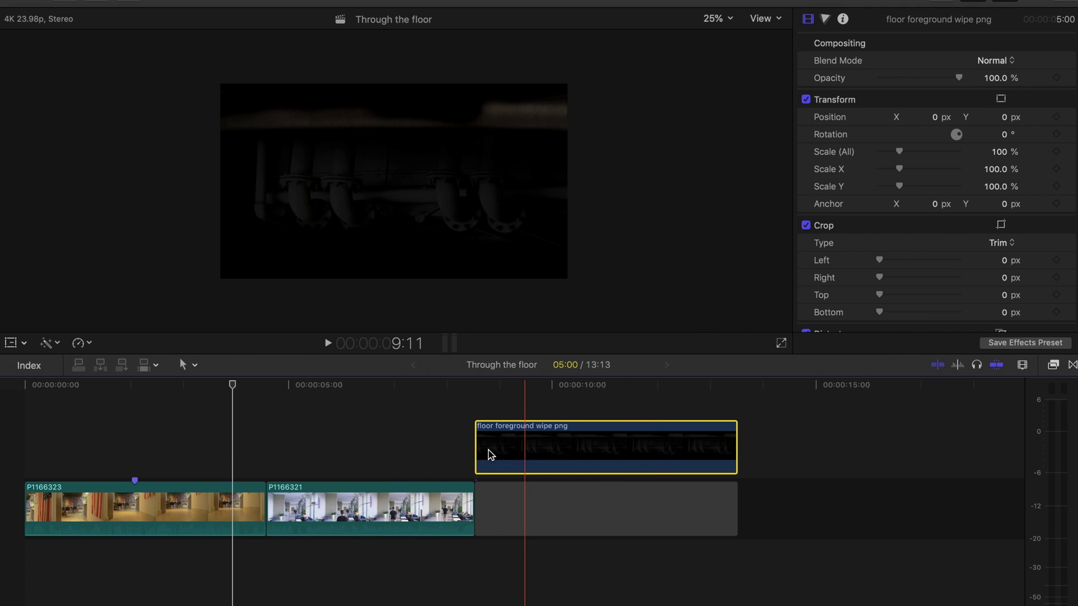
Slide the floor wipe PNG left to start around 2:02 and park the playhead there.
left_click_drag(529, 449, 206, 454)
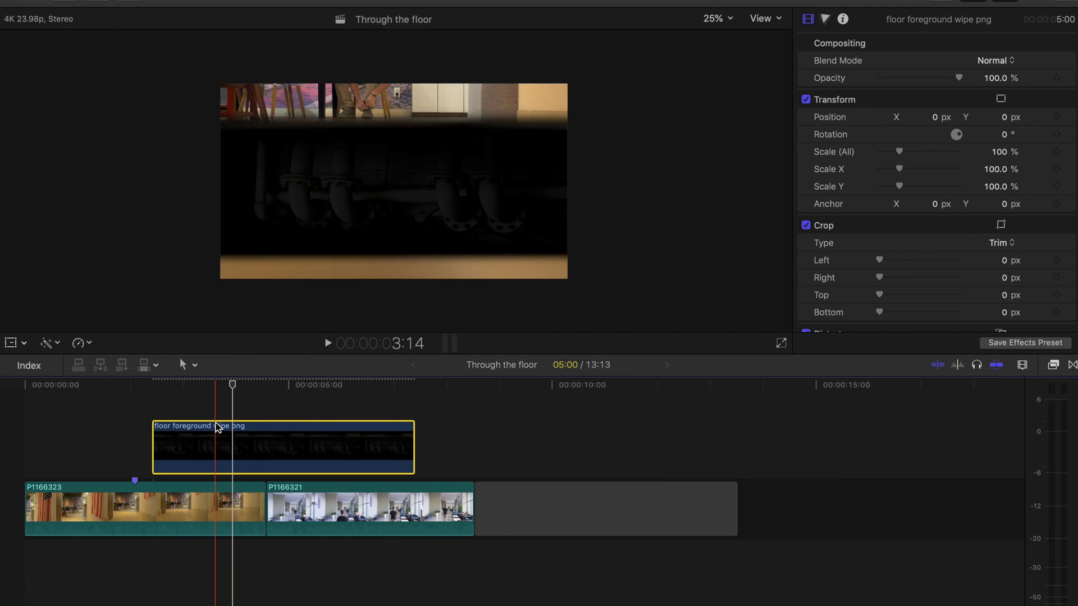
left_click_drag(188, 452, 162, 454)
left_click(126, 386)
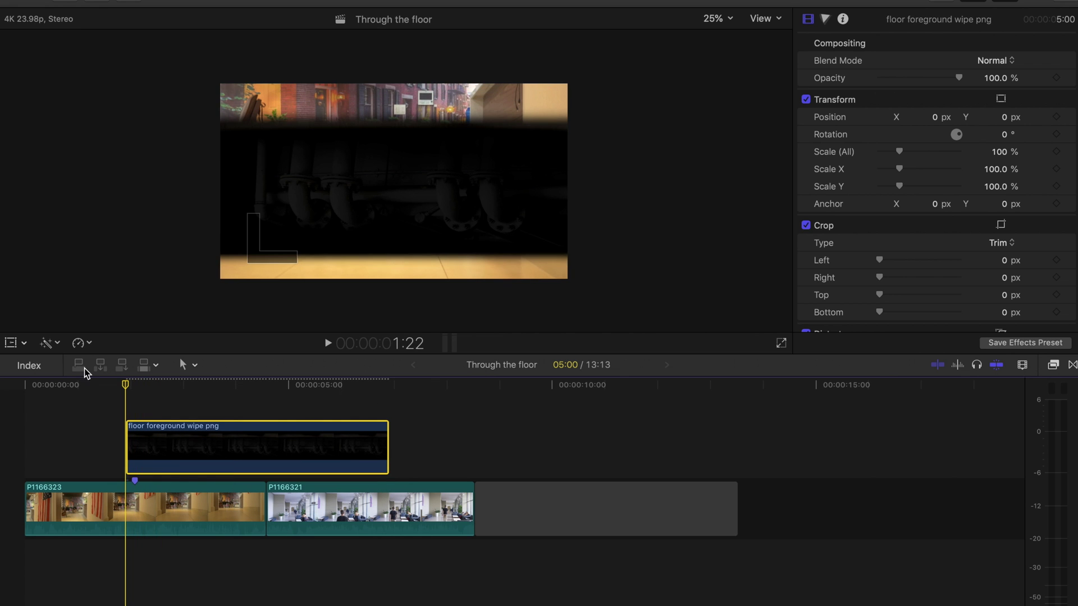
left_click_drag(191, 436, 197, 441)
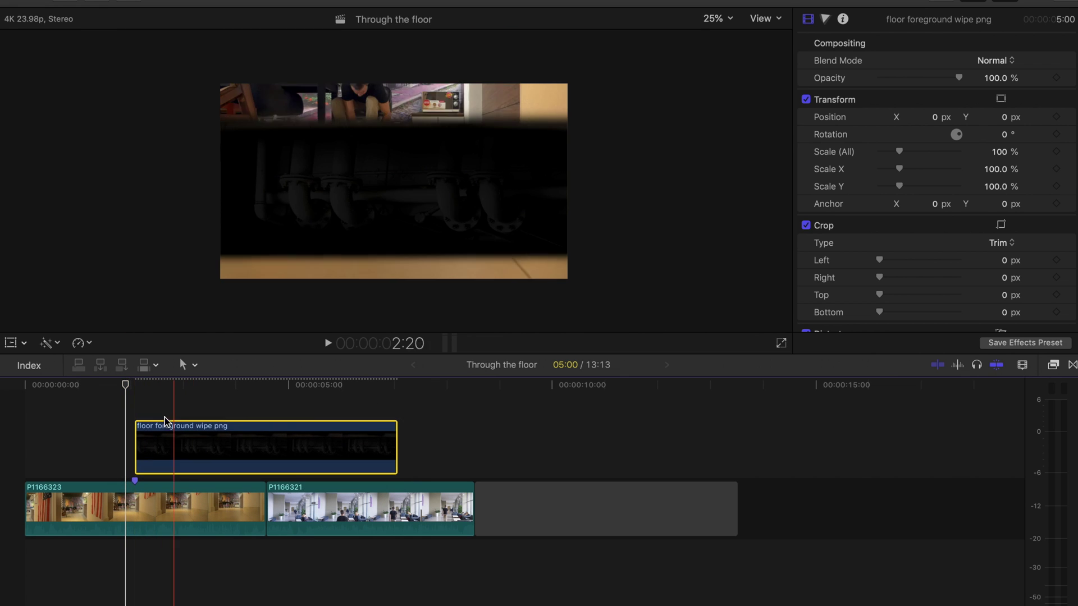
left_click(144, 383)
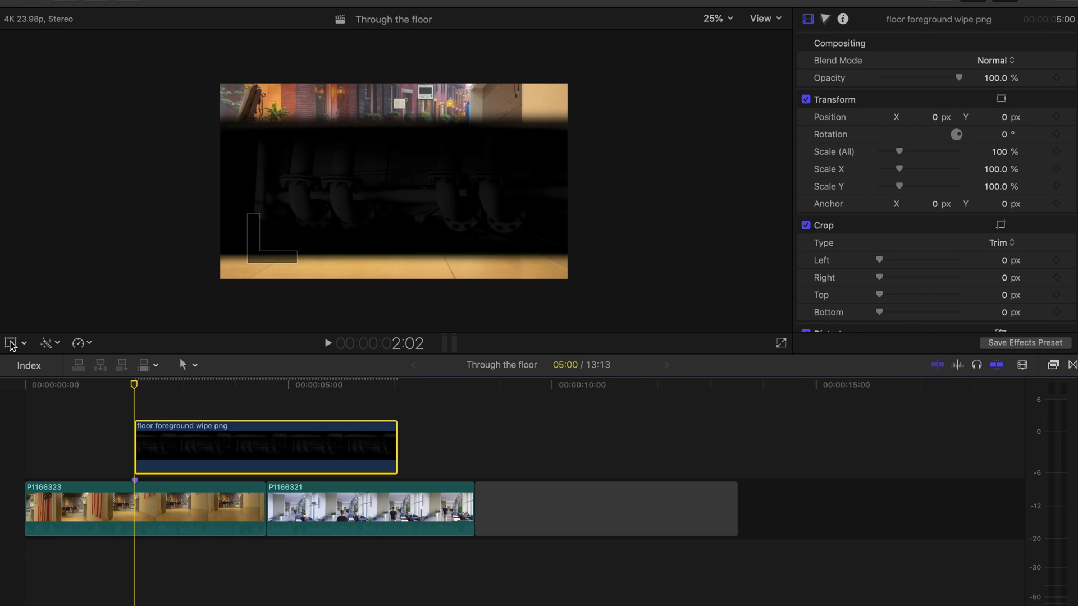
Scale the floor PNG to 109.44% and keyframe it rising from below frame to Y 2080 px at 5:20.
left_click(10, 343)
left_click_drag(568, 279, 583, 279)
left_click_drag(507, 140, 504, 307)
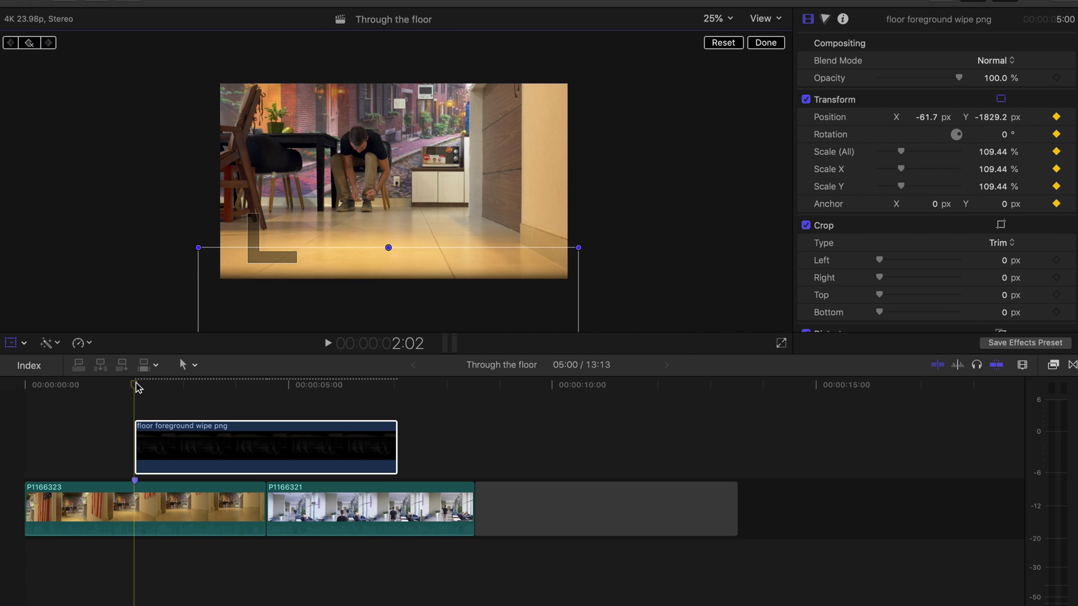
left_click_drag(137, 385, 335, 383)
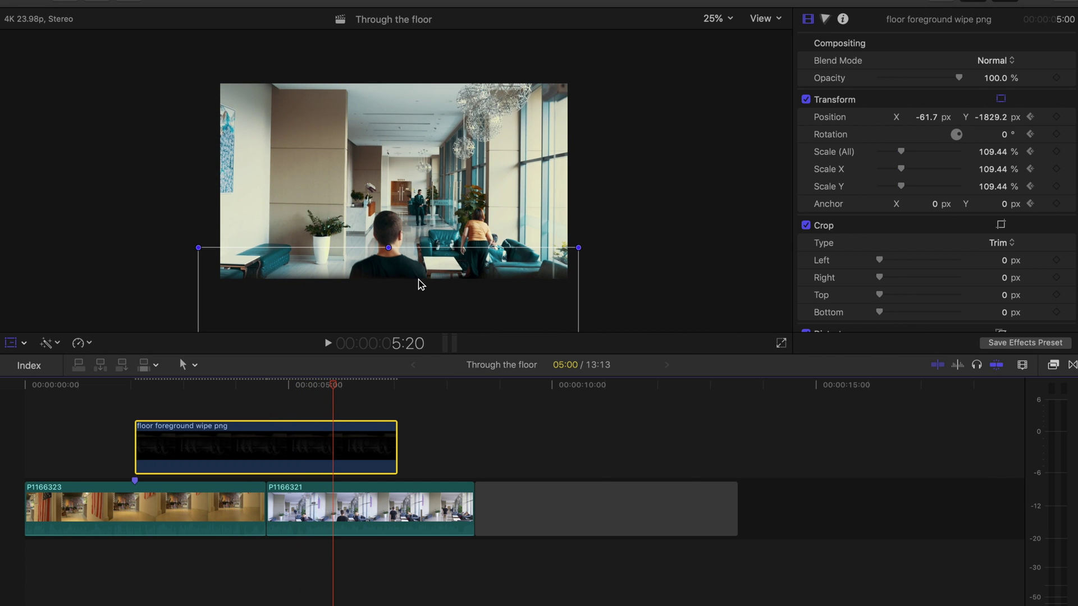
left_click_drag(416, 281, 423, 50)
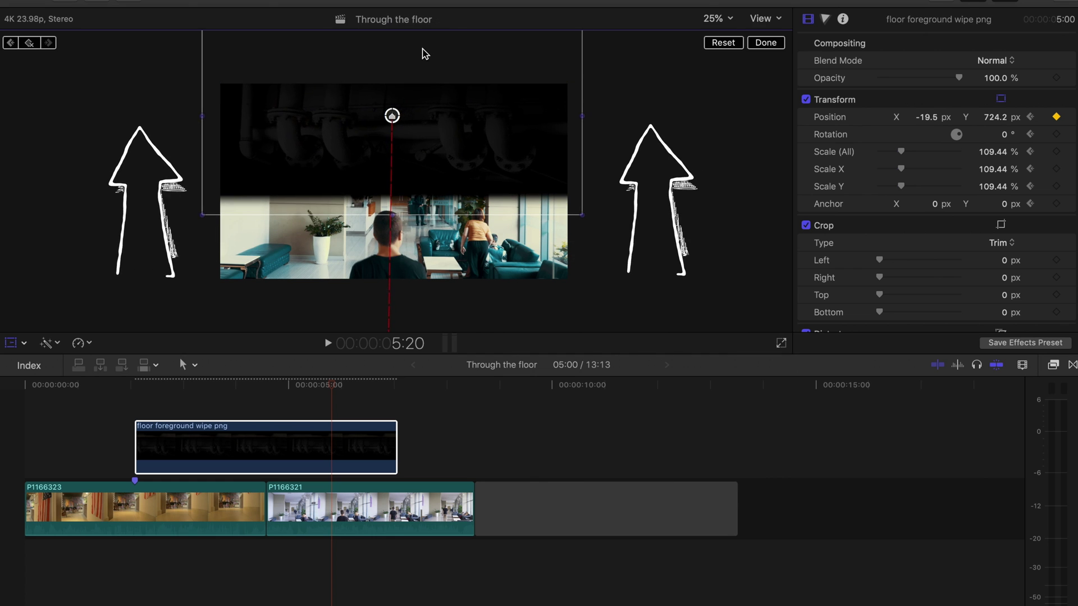
left_click_drag(445, 161, 446, 39)
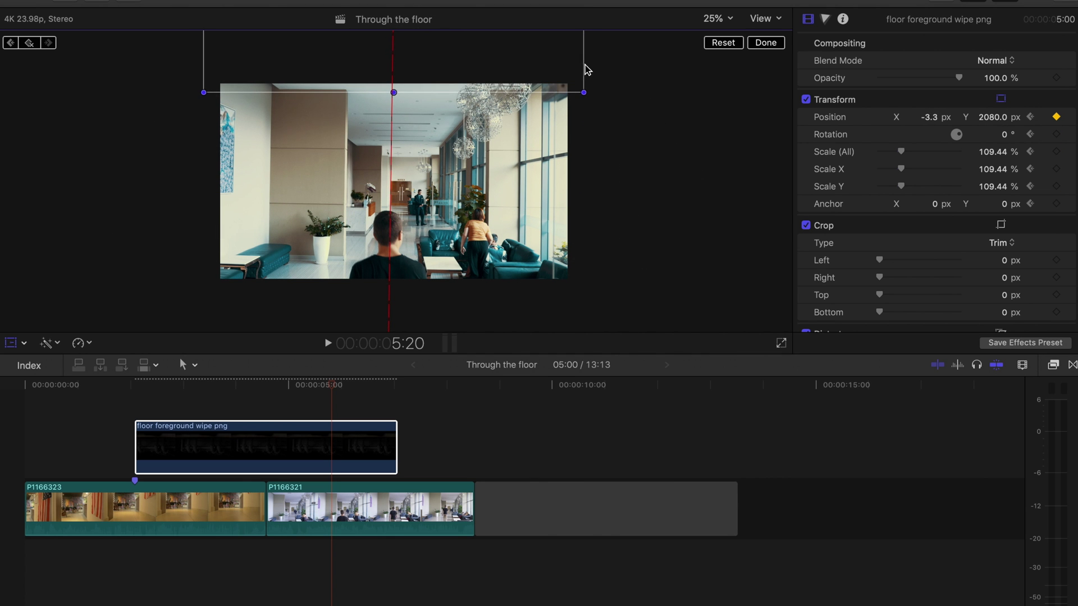
left_click(759, 43)
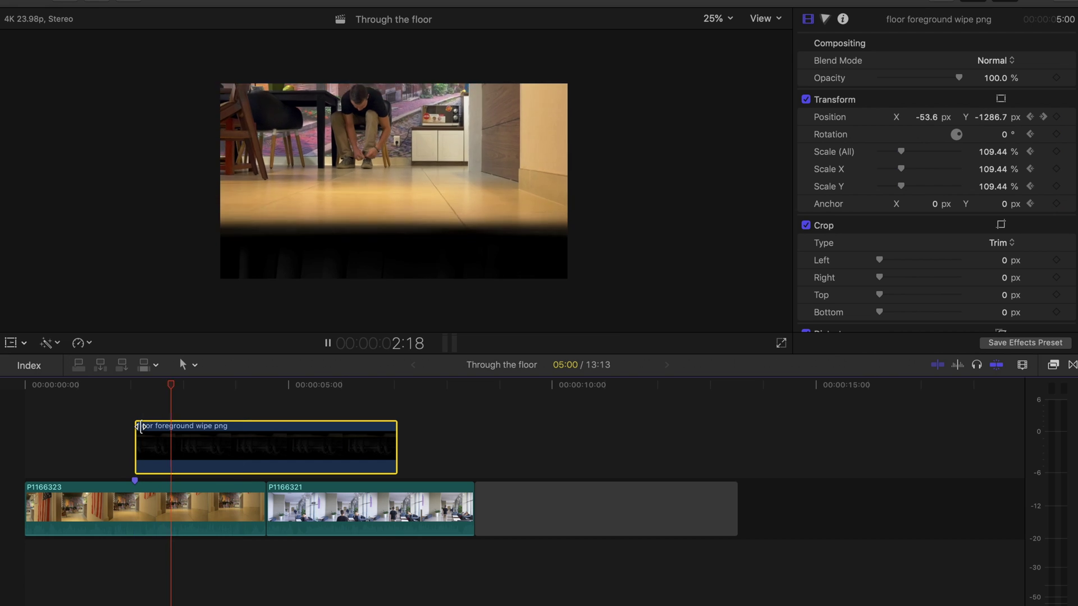
Select P1166323 and move it higher in the frame with its transform controls.
left_click(204, 508)
left_click(11, 342)
left_click_drag(423, 202, 423, 154)
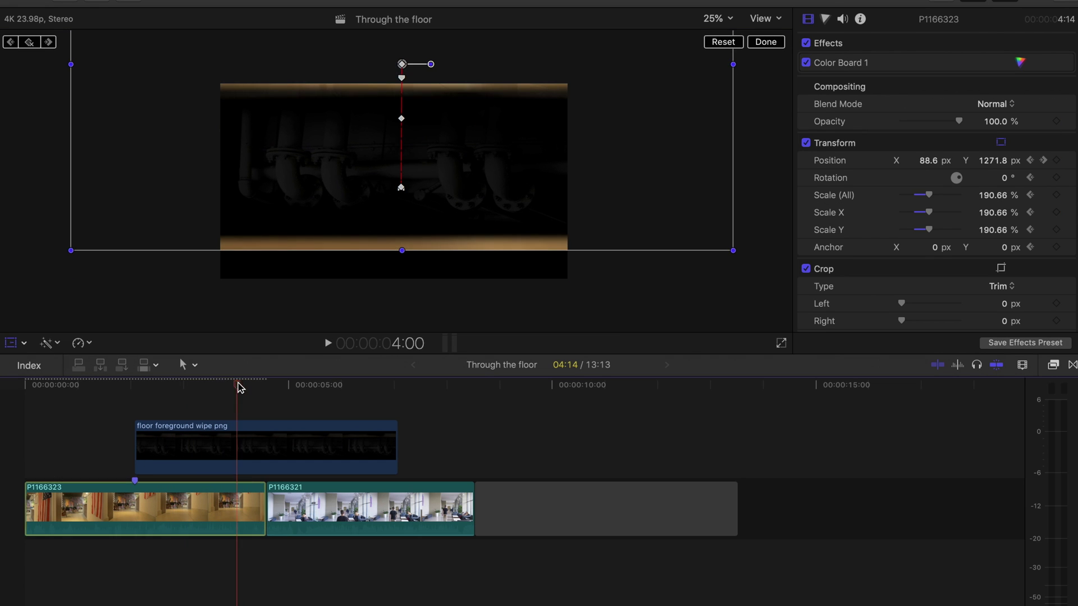
Raise P1166323 higher at its 4:02 Position keyframe and scrub from 3:02 to check the rise.
mouse_move(238, 385)
left_mouse_down()
mouse_move(202, 397)
mouse_move(233, 390)
left_mouse_up()
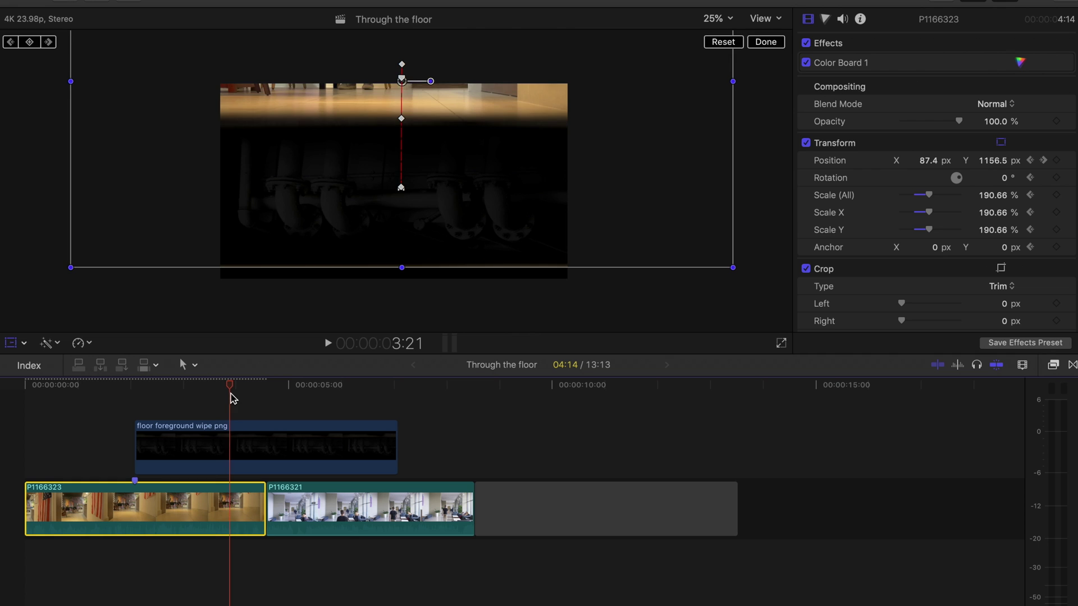
left_click(11, 59)
left_click(10, 43)
left_click(48, 42)
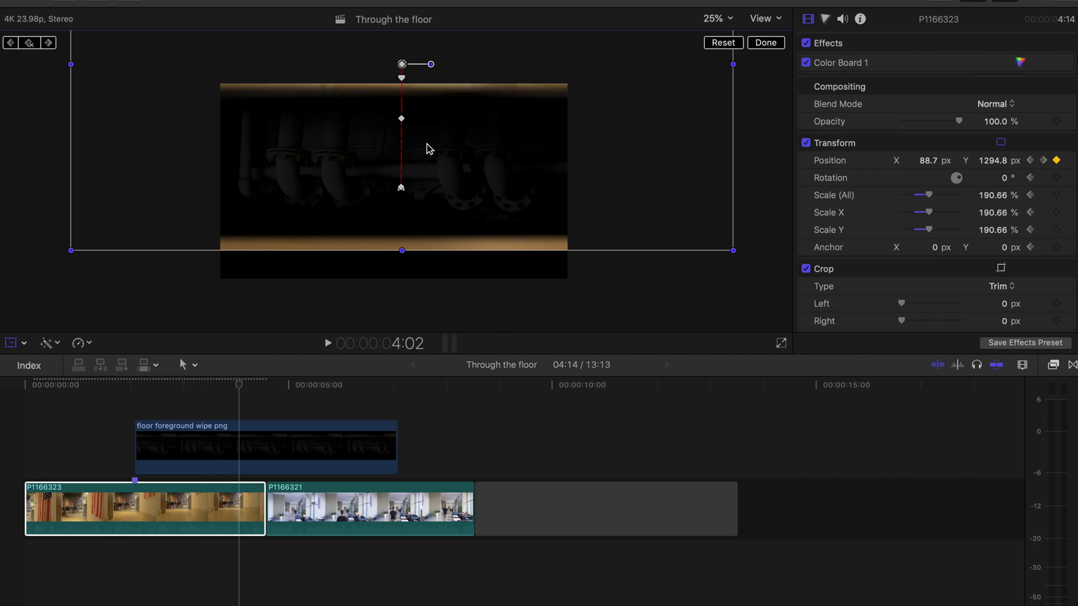
left_click_drag(428, 147, 425, 118)
mouse_move(238, 385)
left_mouse_down()
mouse_move(197, 392)
mouse_move(232, 391)
left_mouse_up()
left_click(55, 37)
left_click(48, 42)
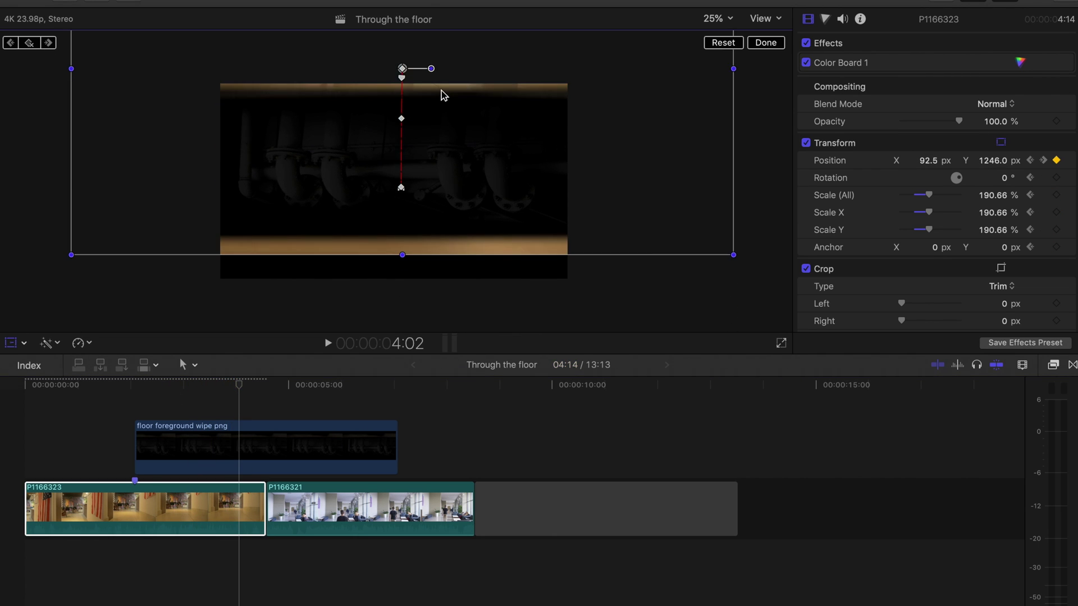
left_click(188, 386)
left_click_drag(187, 386, 222, 392)
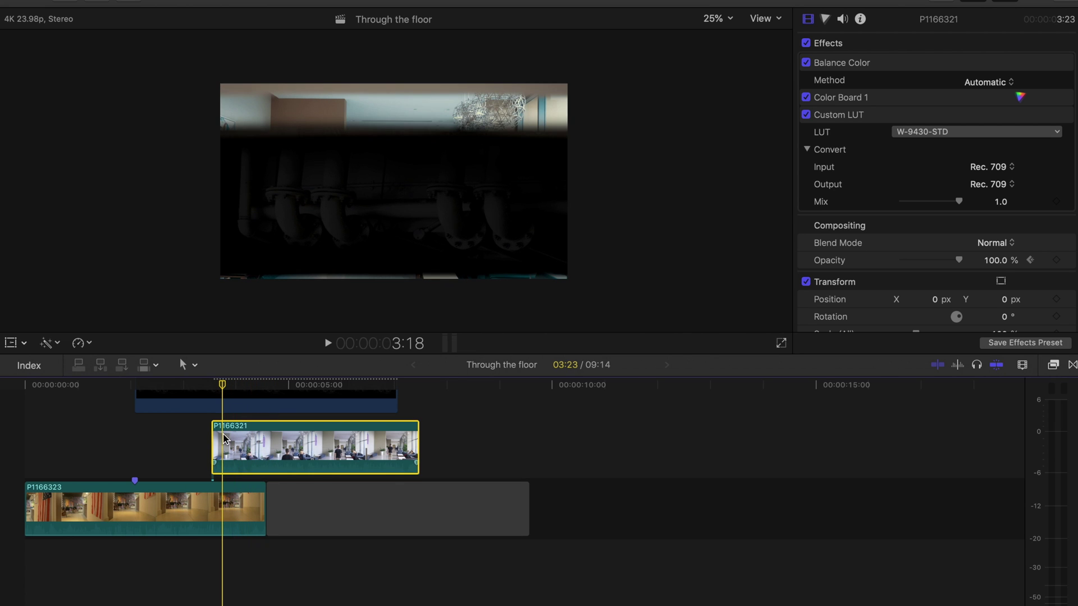
Apply Graduated Mask to P1166321, setting Center Y -0.09 and Target Y 0.07.
left_click_drag(225, 383, 212, 385)
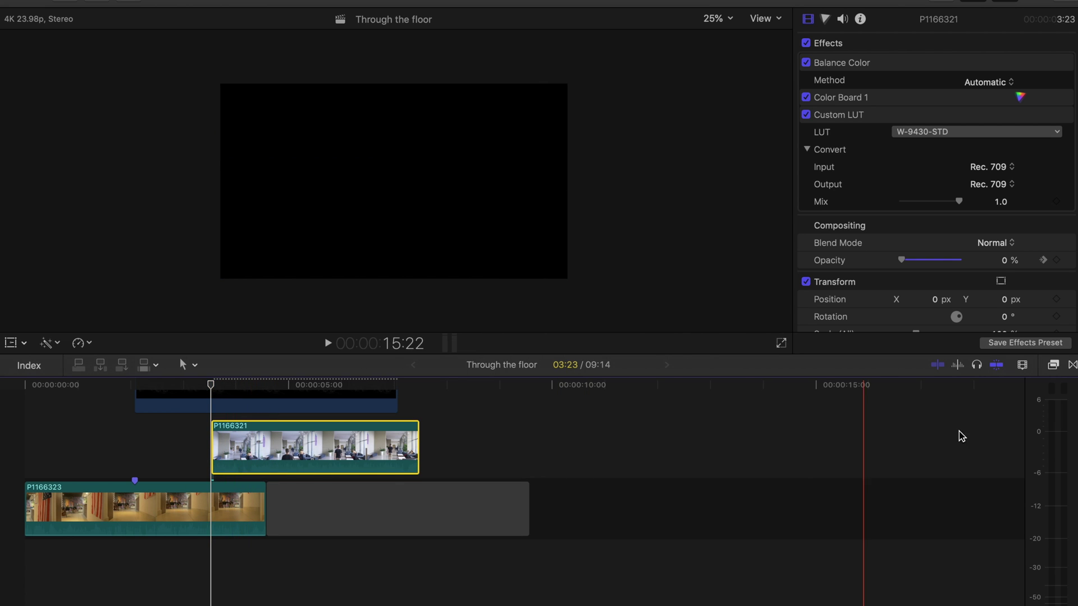
left_click(1053, 365)
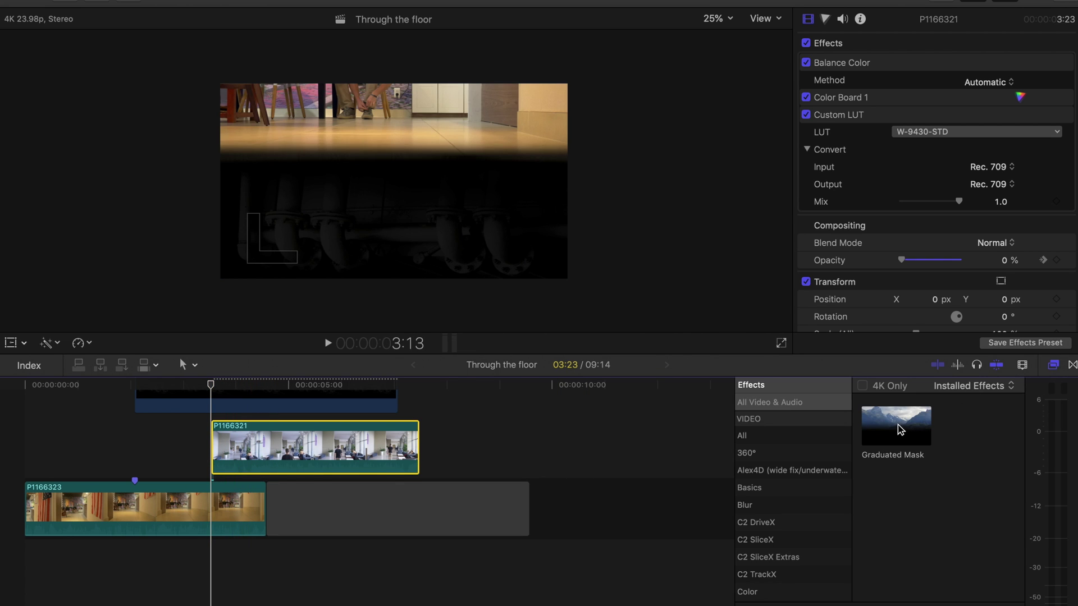
left_click_drag(900, 430, 295, 446)
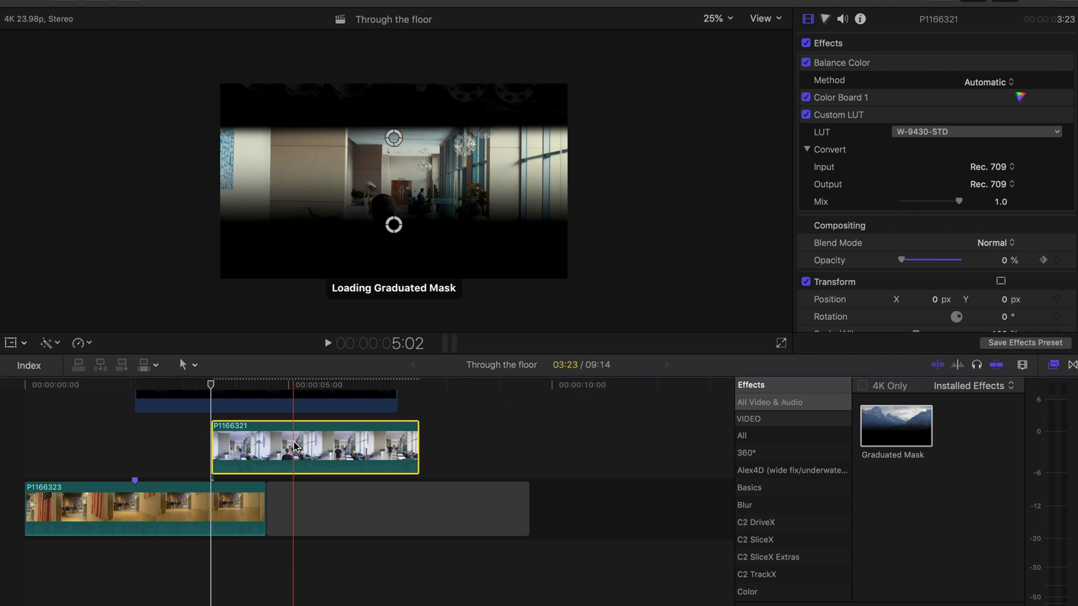
left_click(219, 385)
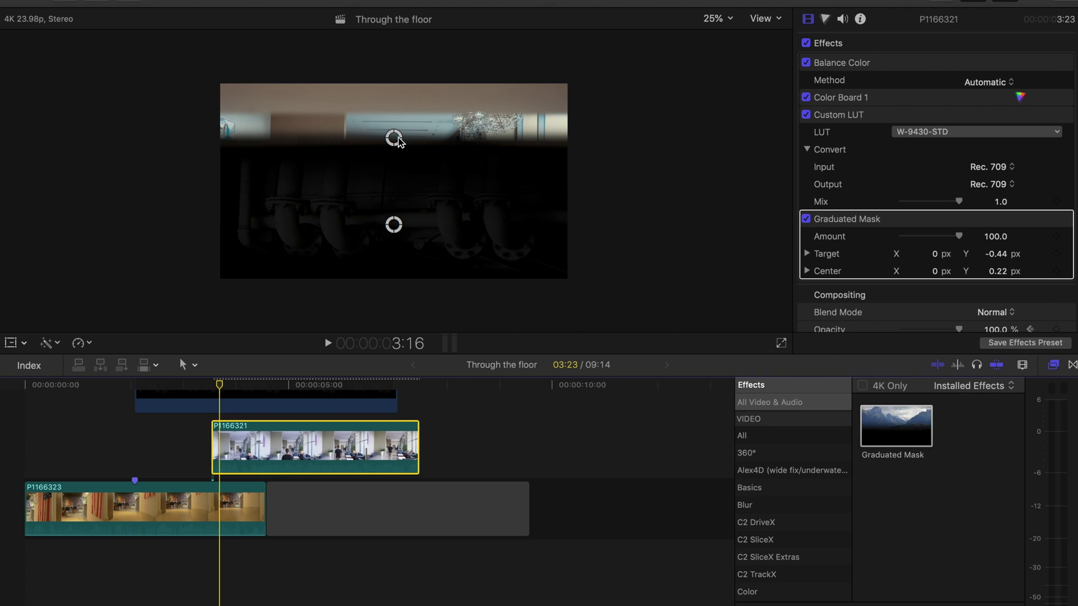
left_click_drag(397, 141, 397, 244)
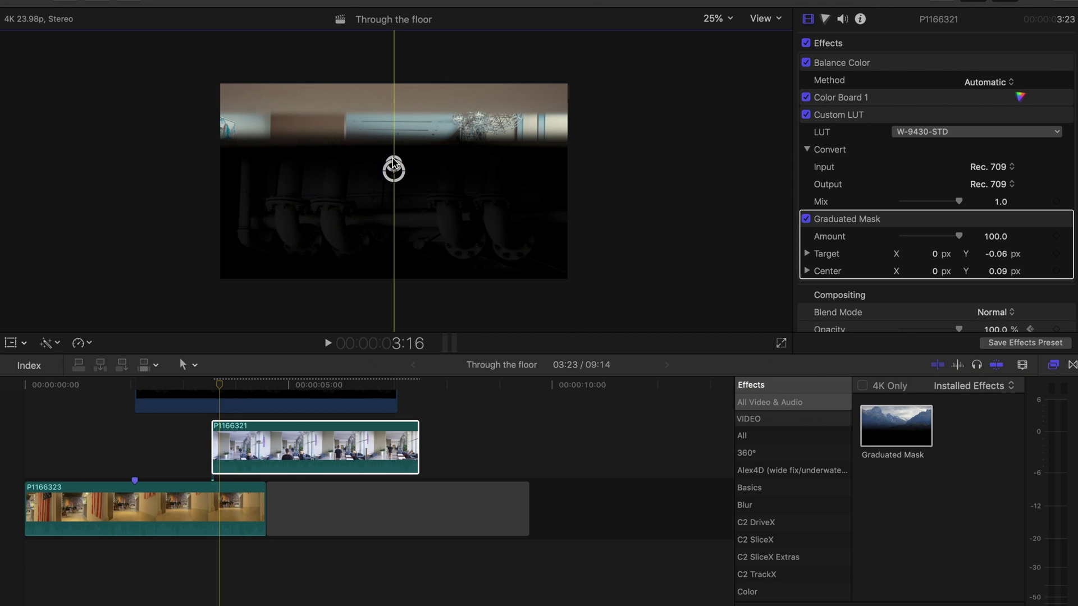
left_click_drag(393, 161, 393, 134)
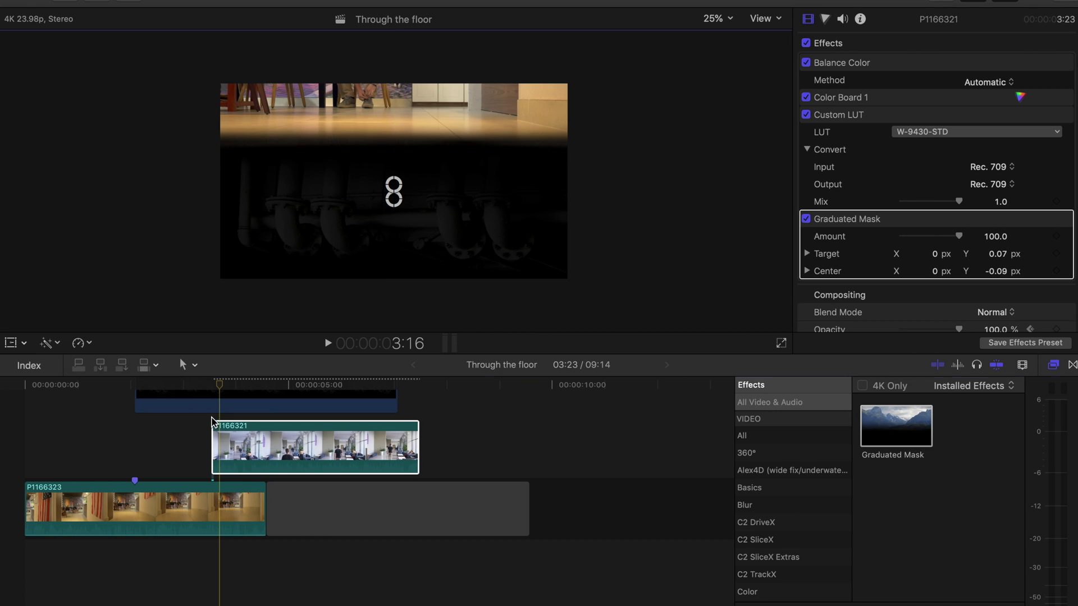
Scrub the masked P1166321 between 3:13 and 4:06 to check the gradual lobby reveal.
left_click(214, 423)
left_click(212, 385)
left_click(239, 385)
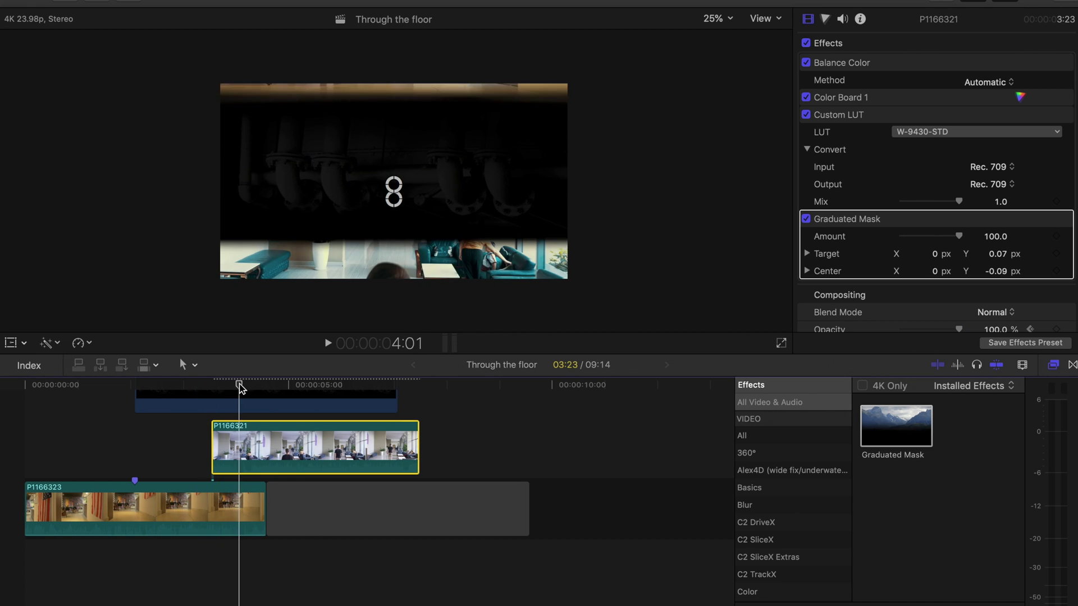
left_click_drag(239, 385, 248, 385)
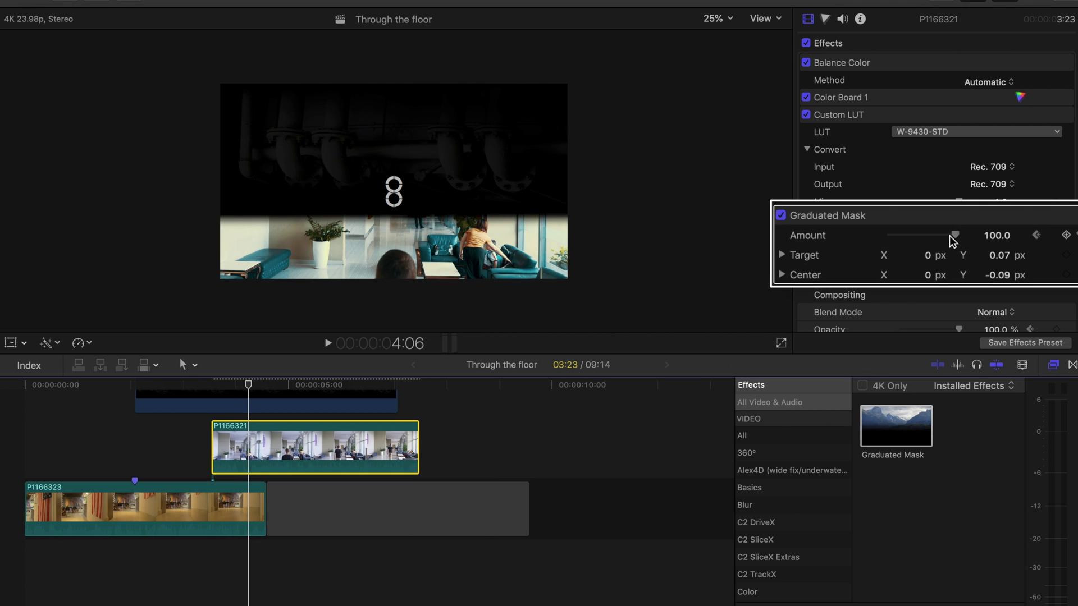
Trim the ThingsEnd music's end to the wipe with Option-] and play it back.
key("space")
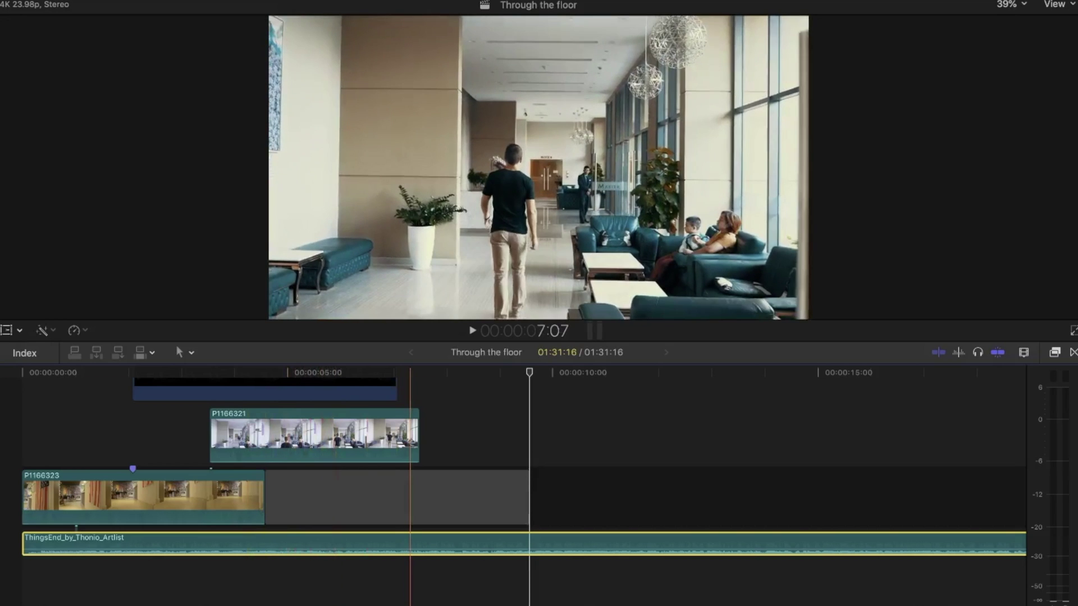
key("alt+bracketright")
key("space")
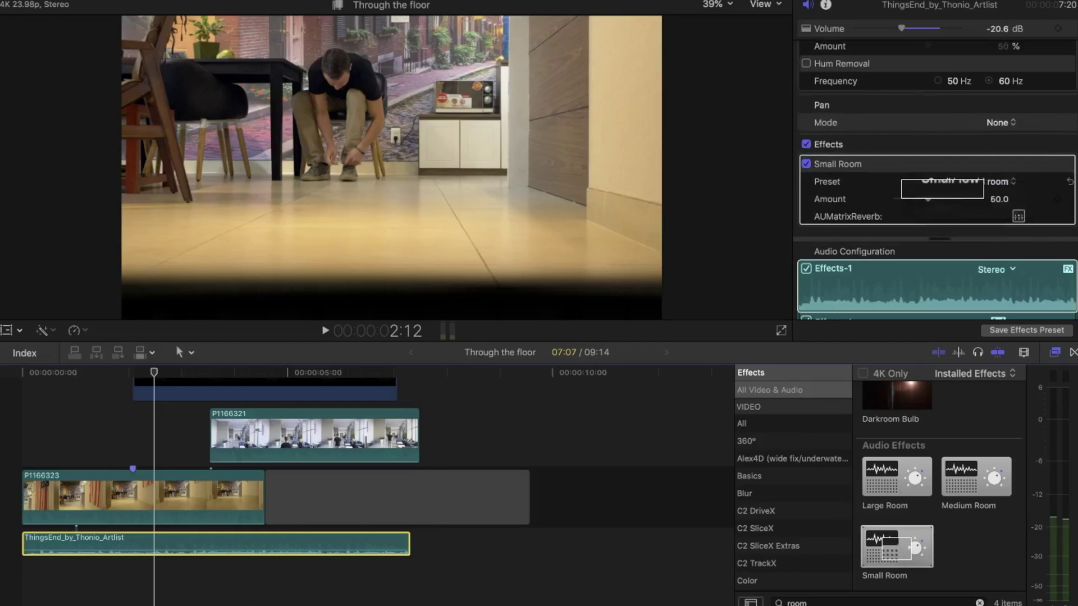
key("Home")
key("space")
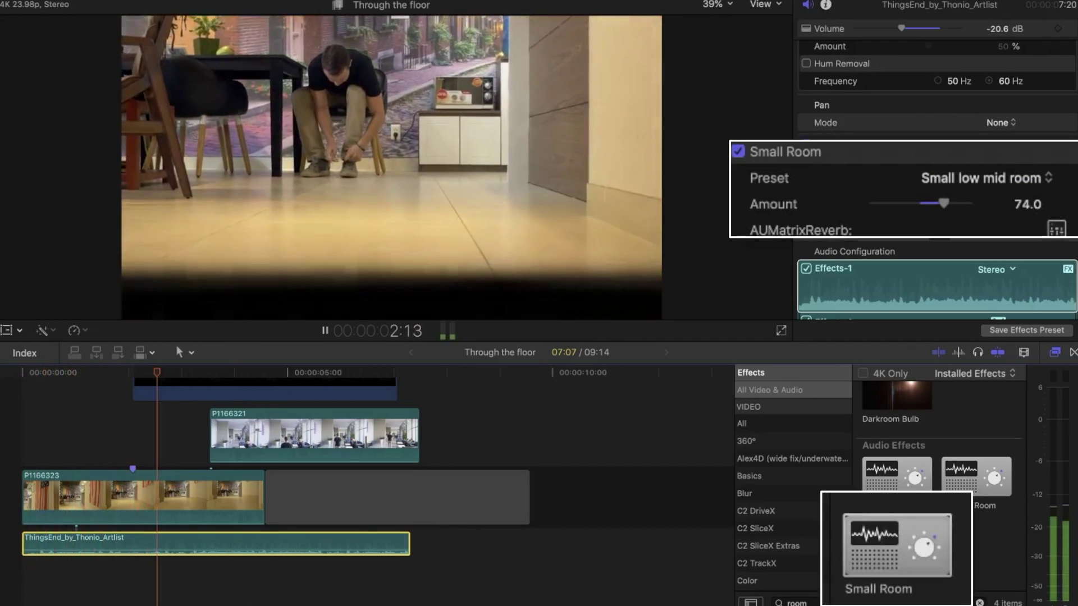
key("space")
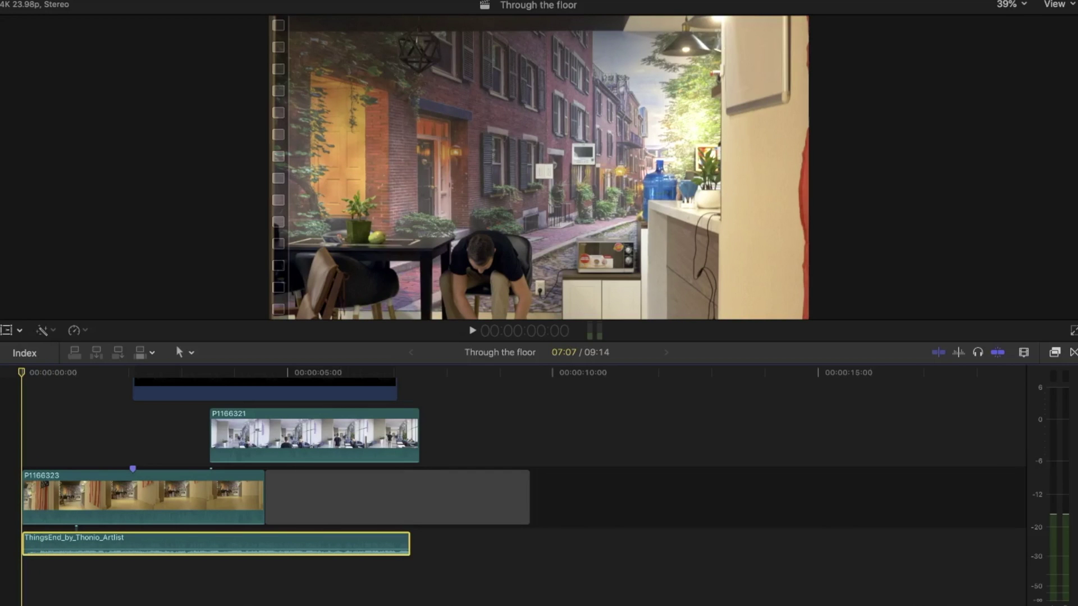
Give the music Small Room reverb at Amount 74 and a Surround pan mode, then replay.
key("super+4")
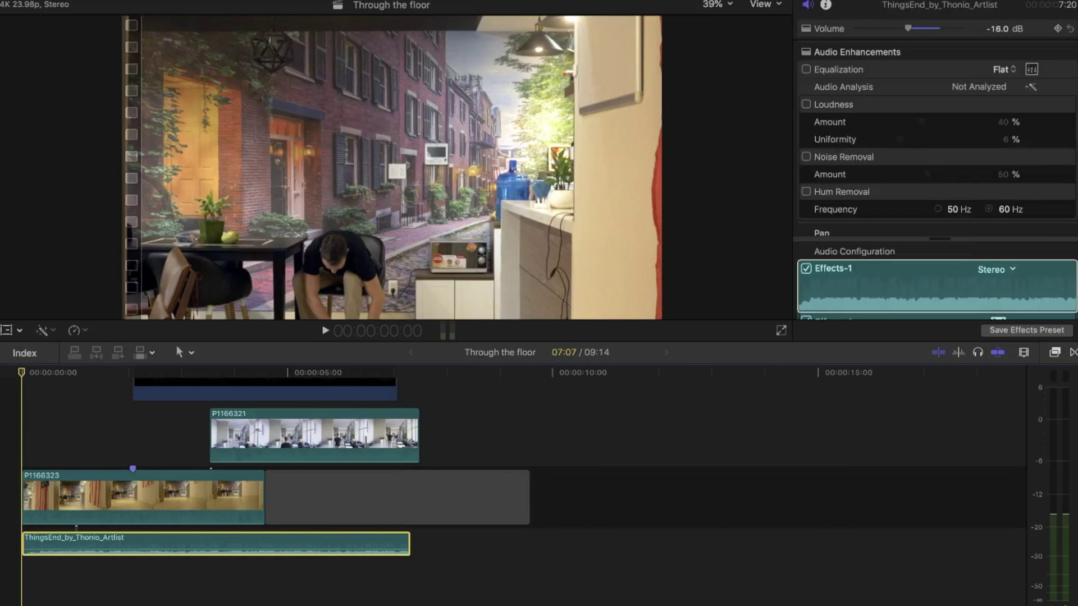
scroll(936, 141, "down", 3)
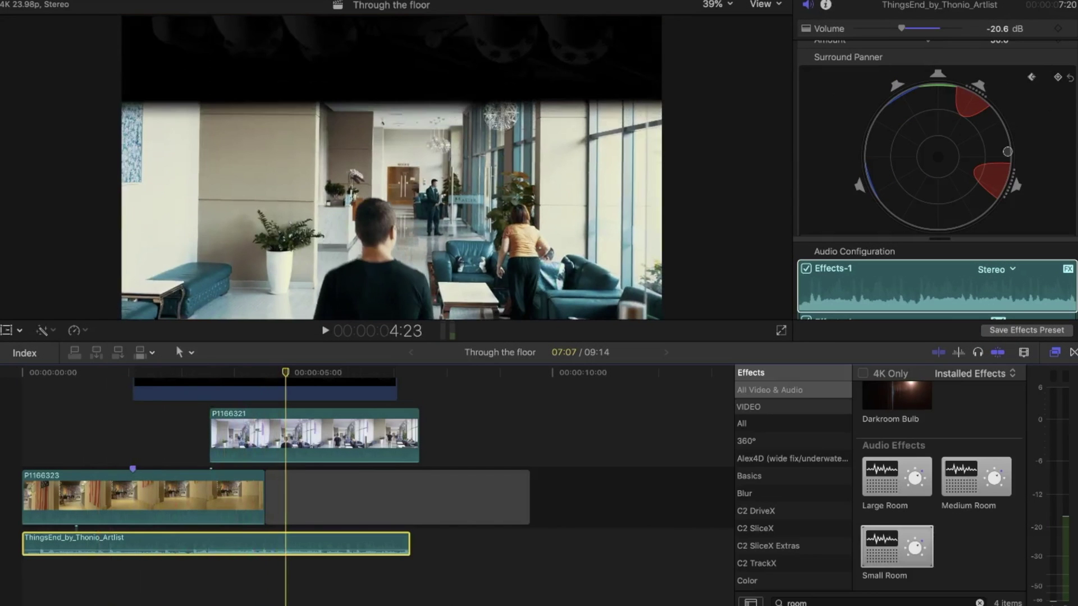
key("Home")
key("space")
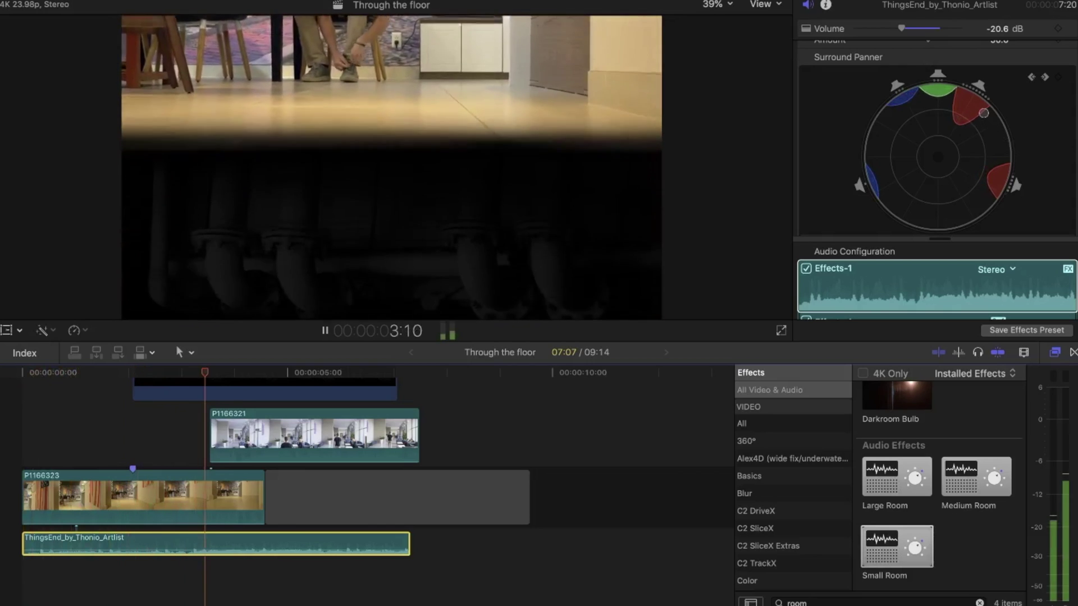
key("space")
key("Home")
key("space")
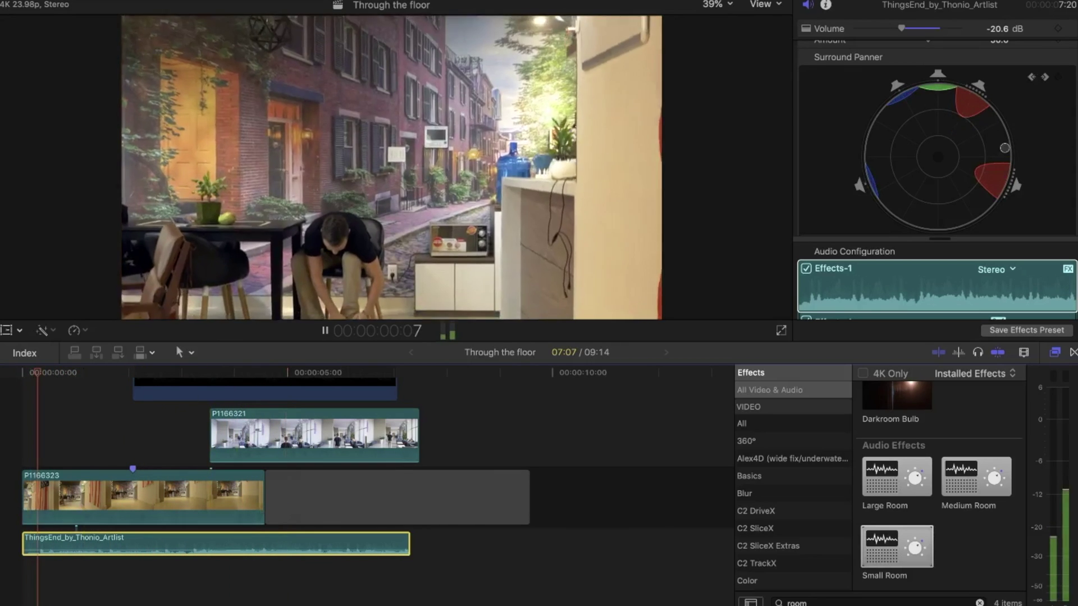